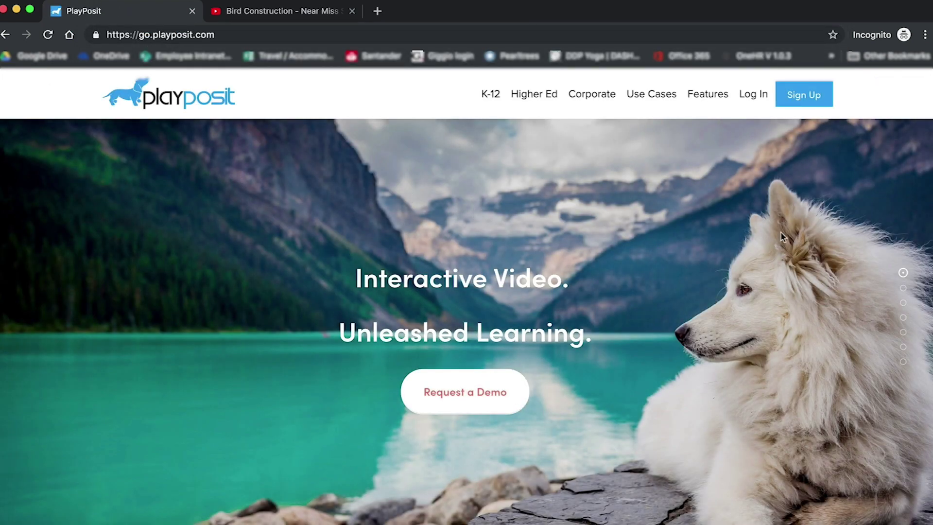
Step: Sign up for a PlayPosit instructor account with Office 365 and accept the consent terms
left_click(812, 97)
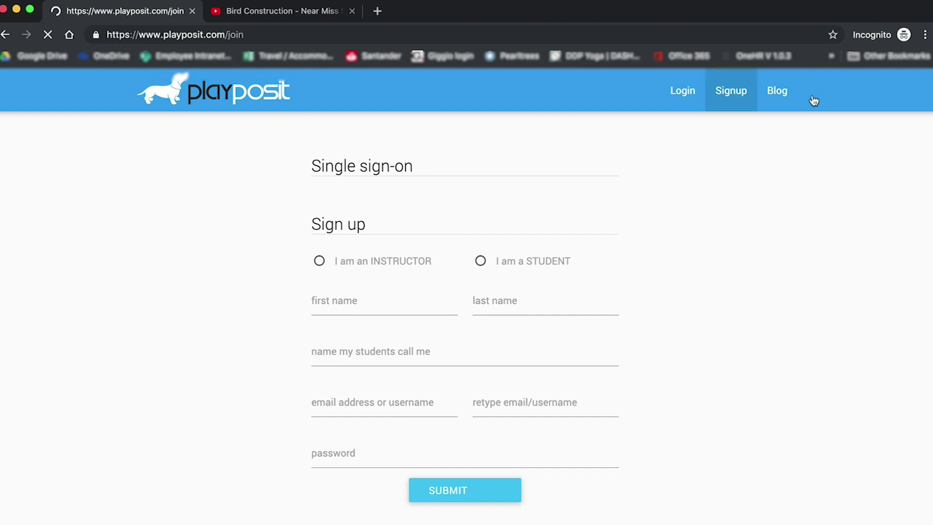
left_click(518, 208)
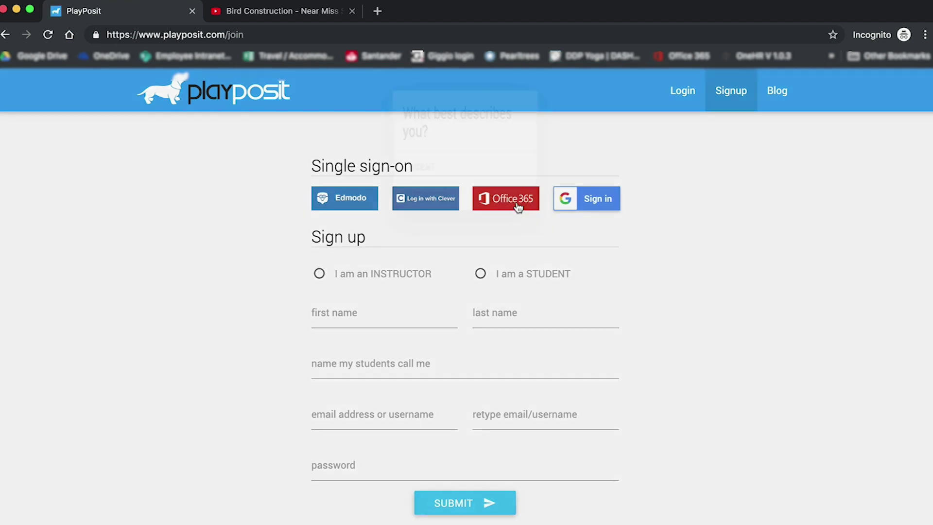
left_click(427, 223)
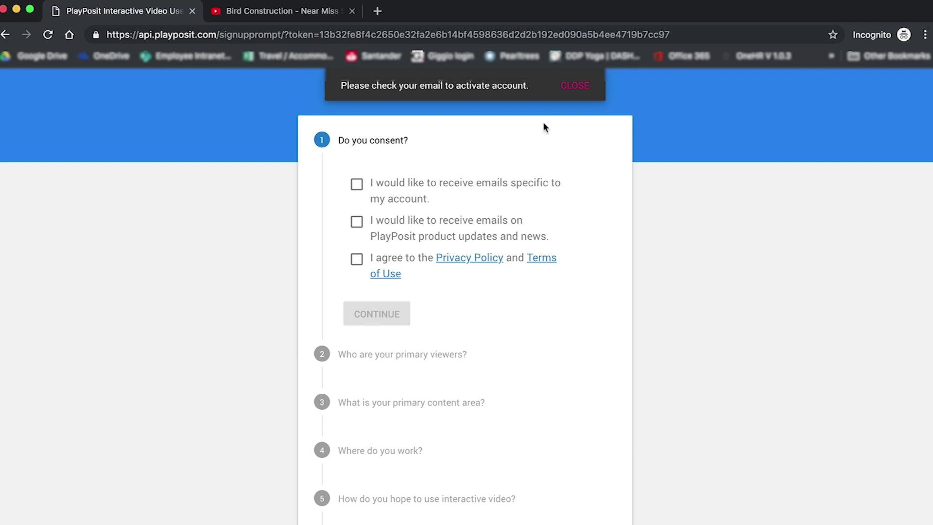
left_click(409, 265)
left_click(377, 314)
Step: Answer the onboarding questions, skip the Chrome extension, and opt into the beta interface
left_click(356, 305)
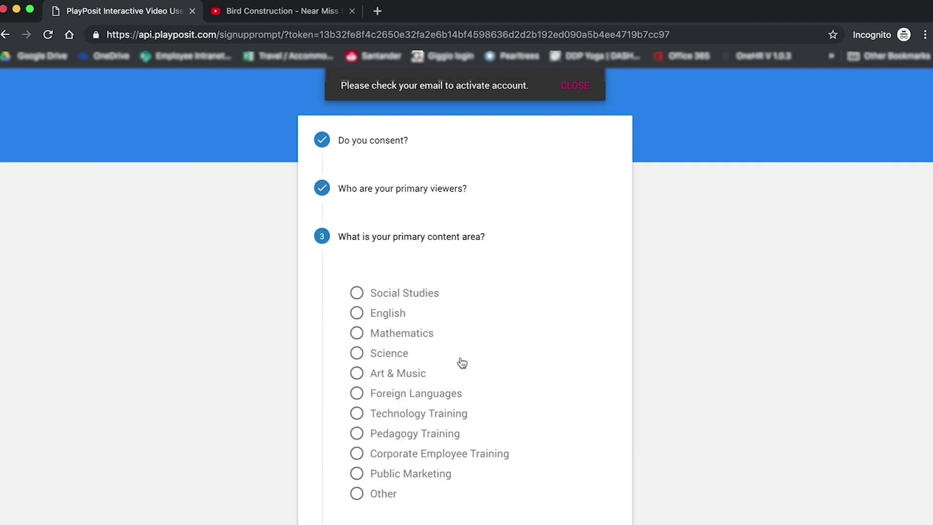
left_click(460, 370)
left_click(457, 293)
left_click(443, 382)
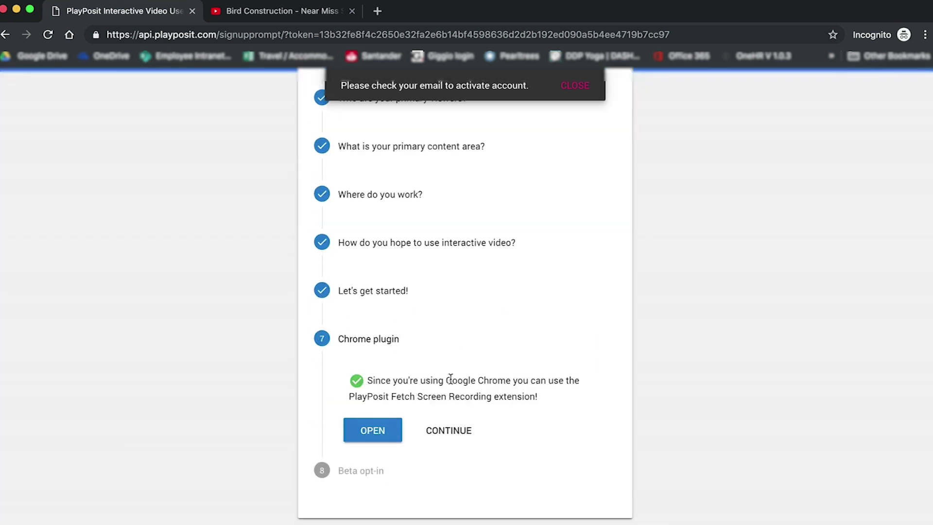
left_click(448, 431)
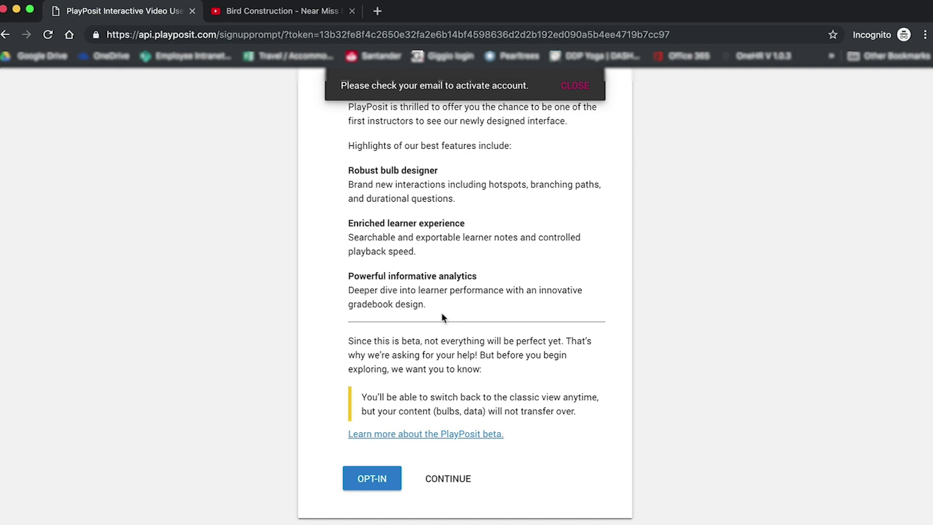
left_click(373, 478)
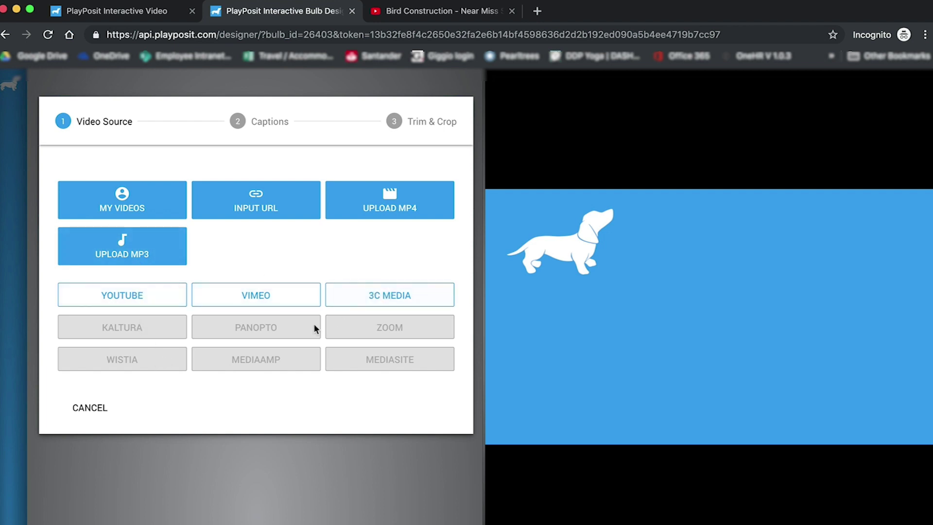
Step: Search YouTube for 'Health and safety near miss' and browse the resulting videos
left_click(125, 299)
left_click(344, 200)
type("Health and safety ")
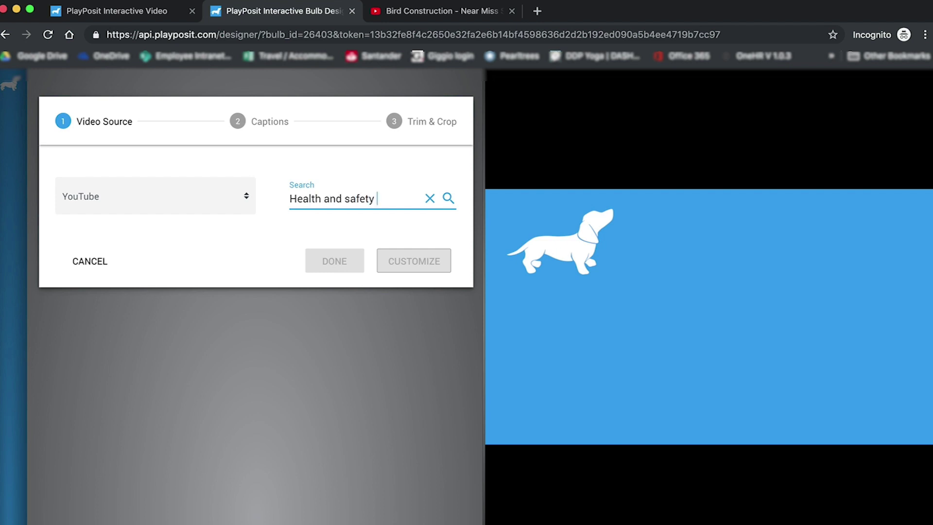
type("near miss")
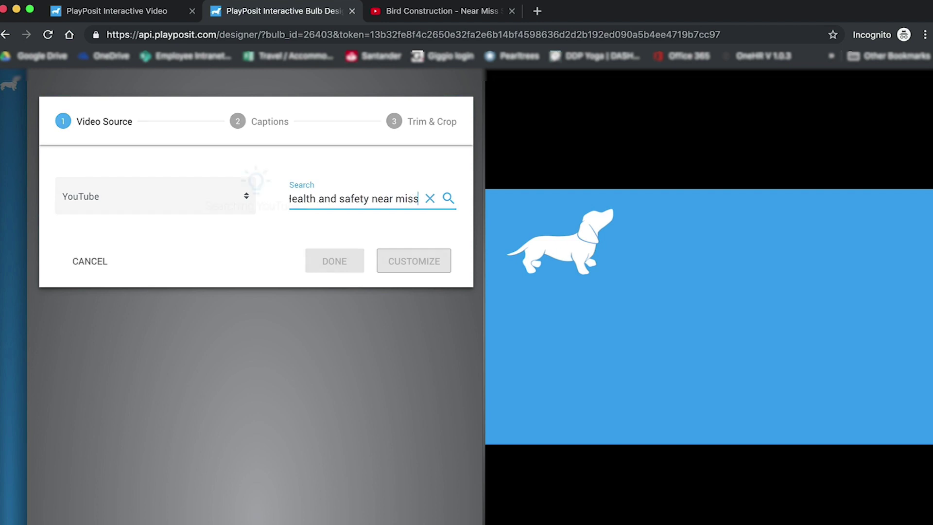
key("Return")
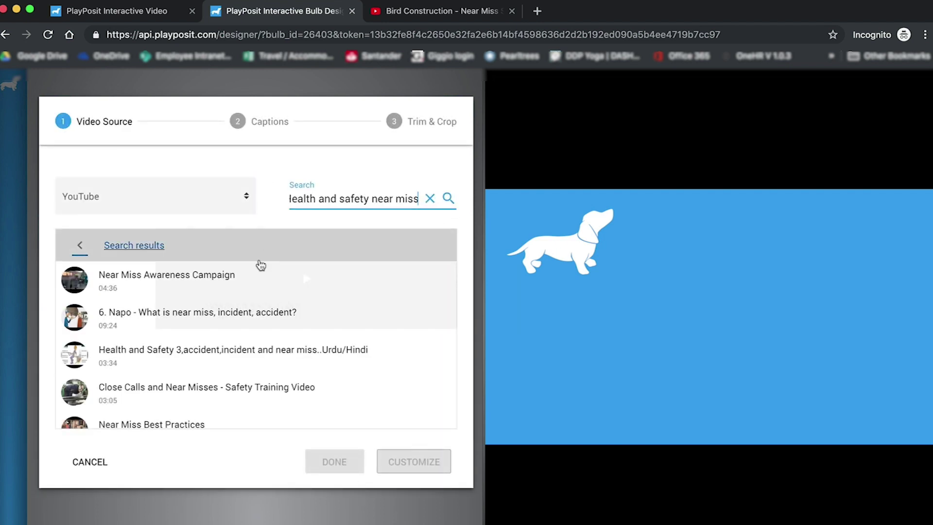
scroll(210, 366, "down", 3)
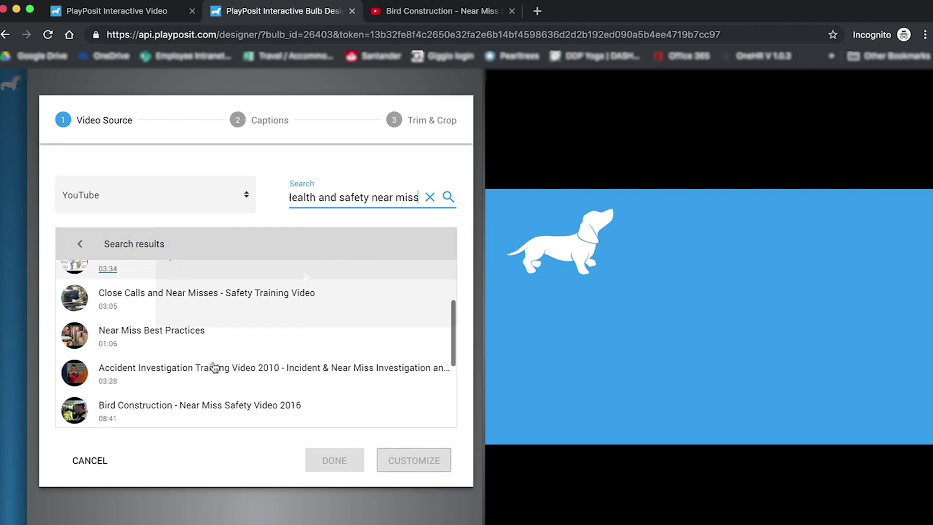
scroll(210, 366, "up", 2)
scroll(214, 367, "down", 4)
scroll(215, 367, "down", 2)
scroll(214, 366, "up", 2)
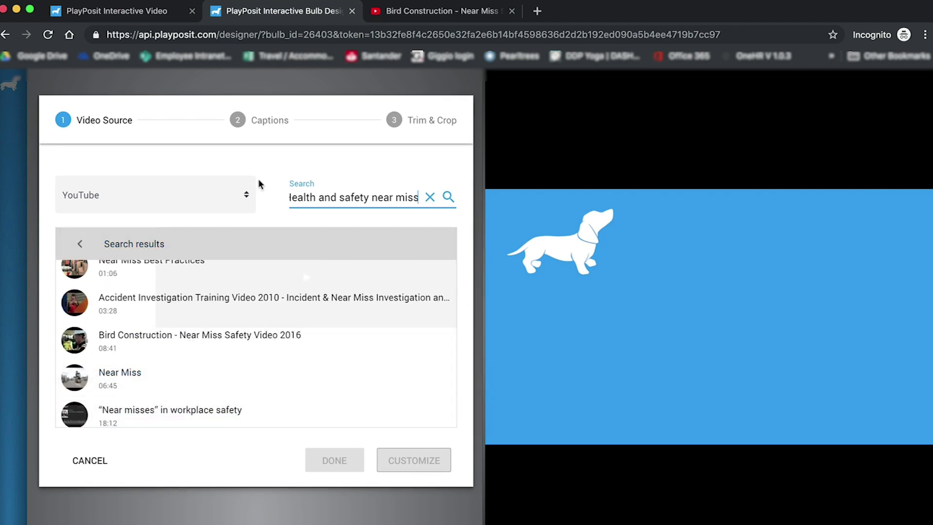
left_click(90, 129)
Step: Add a video by URL, pasting the Bird Construction near-miss YouTube address
left_click(107, 457)
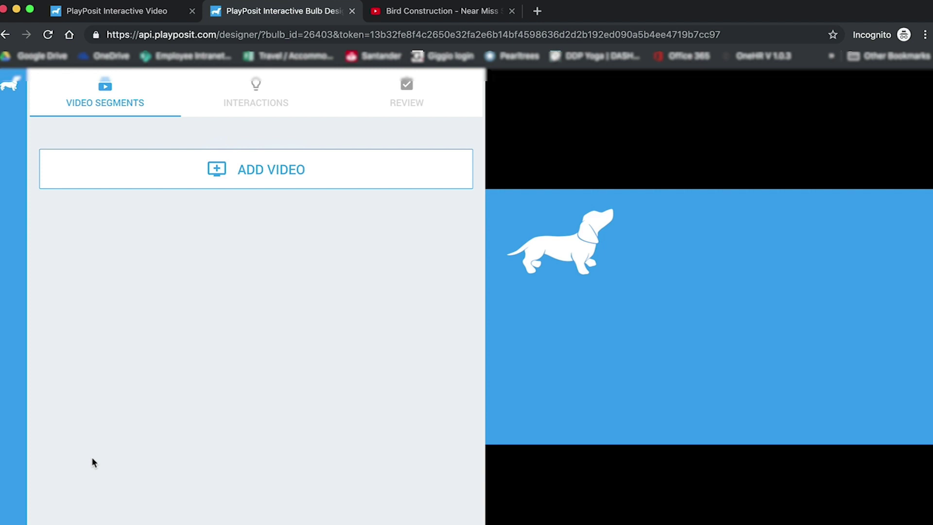
left_click(217, 168)
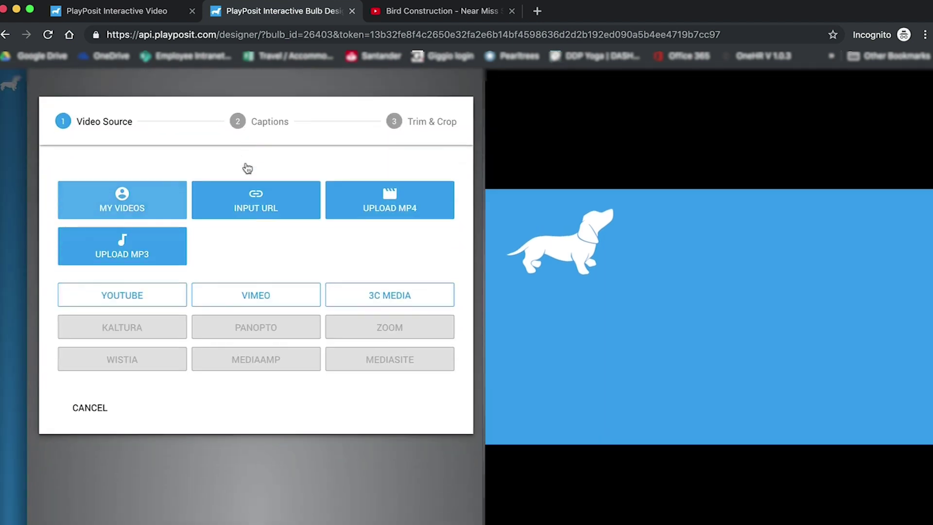
left_click(272, 201)
left_click(439, 12)
left_click(262, 33)
key("super+c")
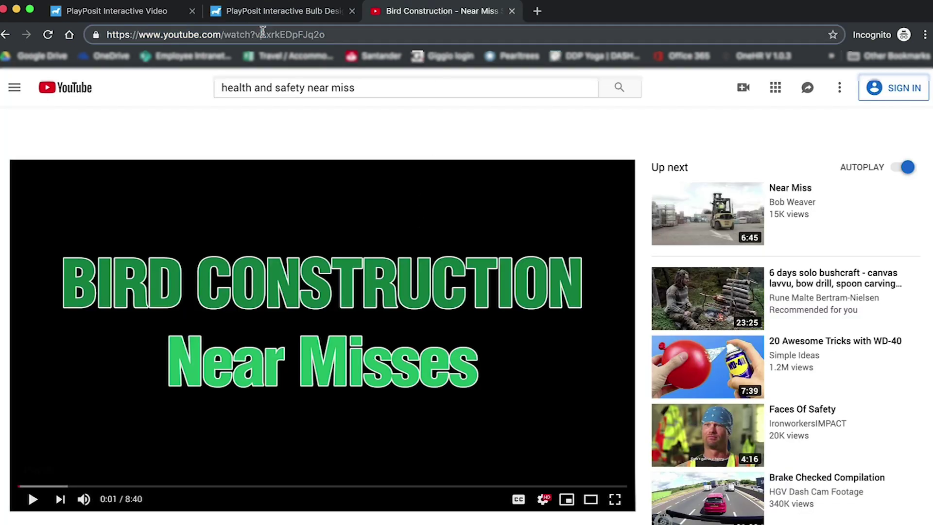
left_click(254, 19)
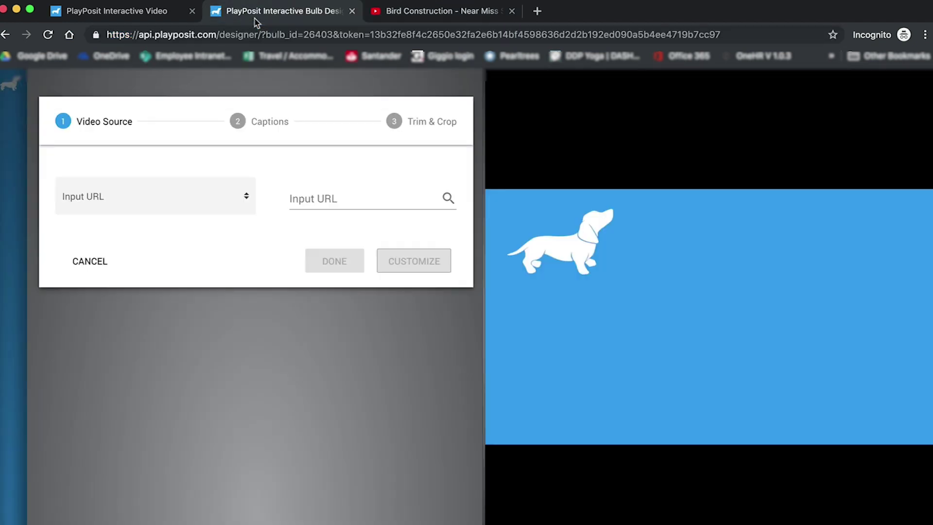
left_click(317, 204)
key("super+v")
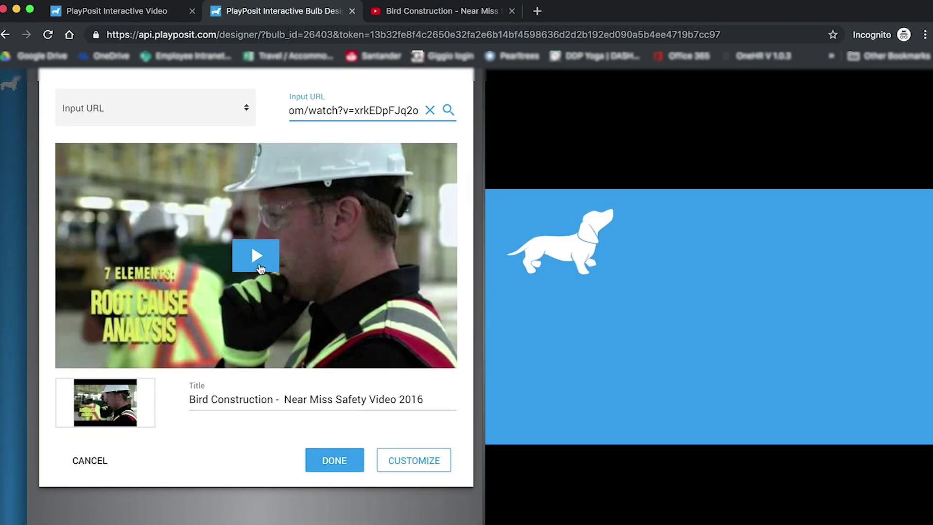
Step: Preview the video, trim its title to 'Near Miss Safety Video', and confirm it
left_click(261, 269)
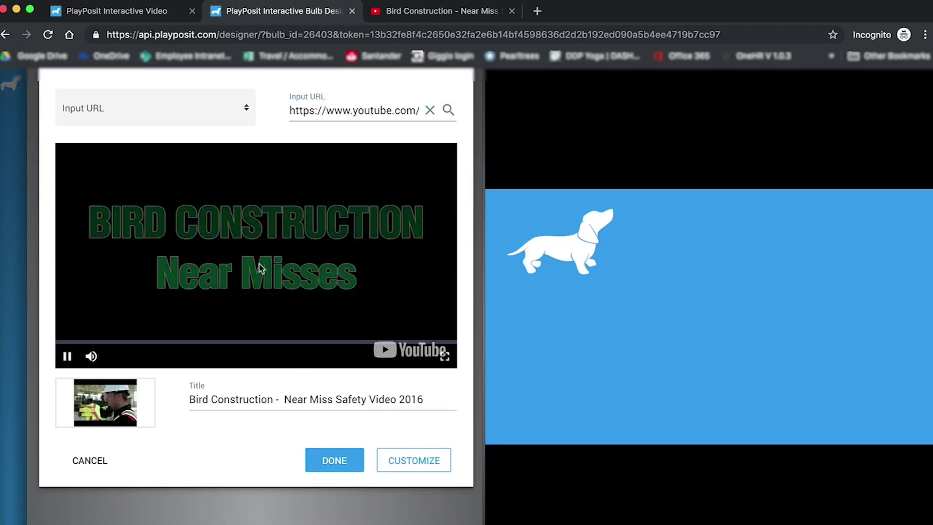
left_click(260, 267)
left_click(283, 399)
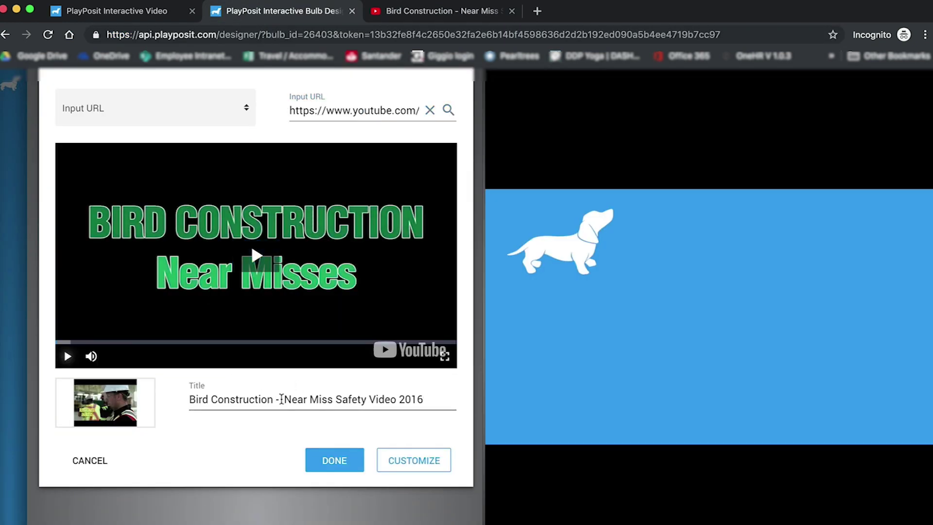
key("shift+super+Left")
key("BackSpace")
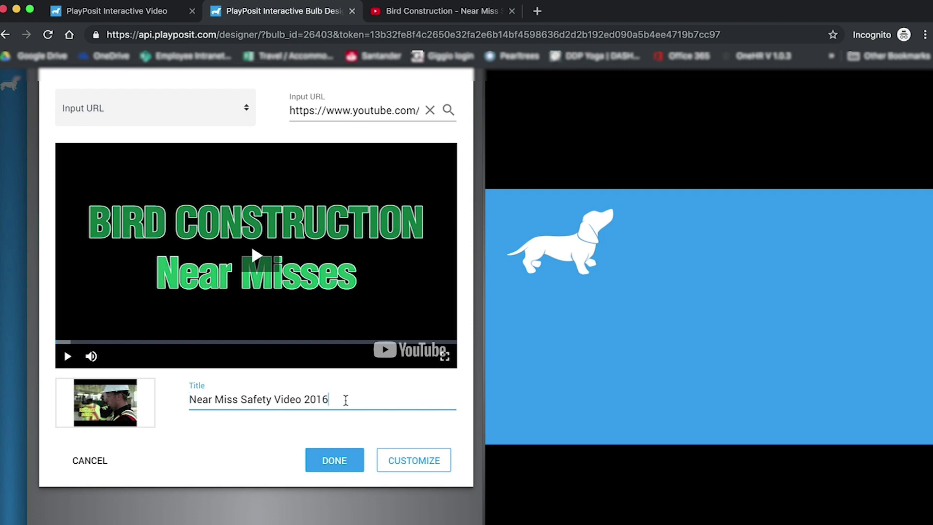
key("BackSpace")
key("BackSpace")
key("BackSpace")
key("BackSpace")
key("BackSpace")
left_click(340, 460)
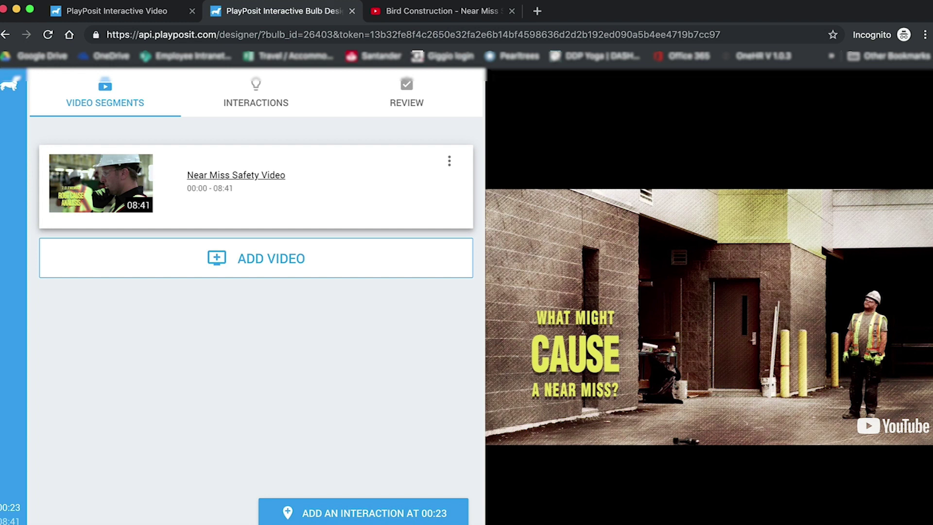
Step: At 00:23 add a free-response question: 'What factors do you think contribute to near misses in the workplace?'
left_click(302, 505)
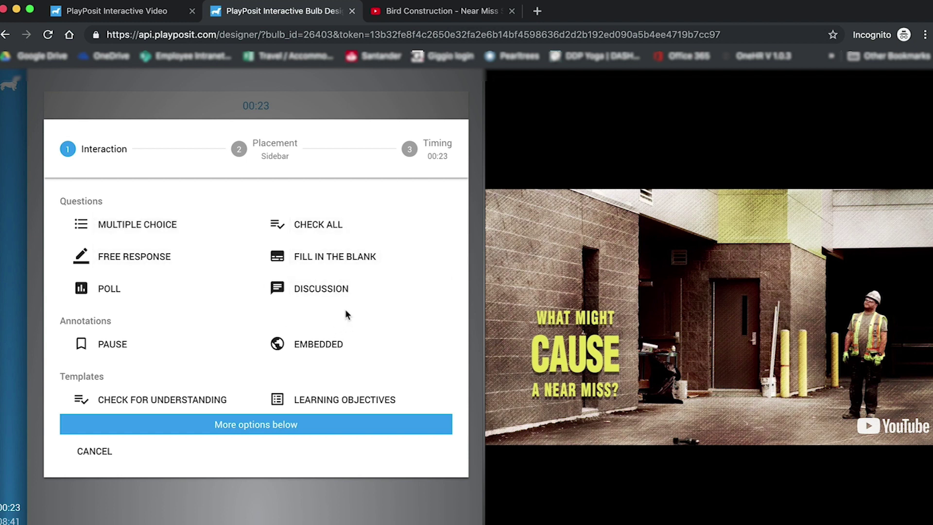
left_click(116, 259)
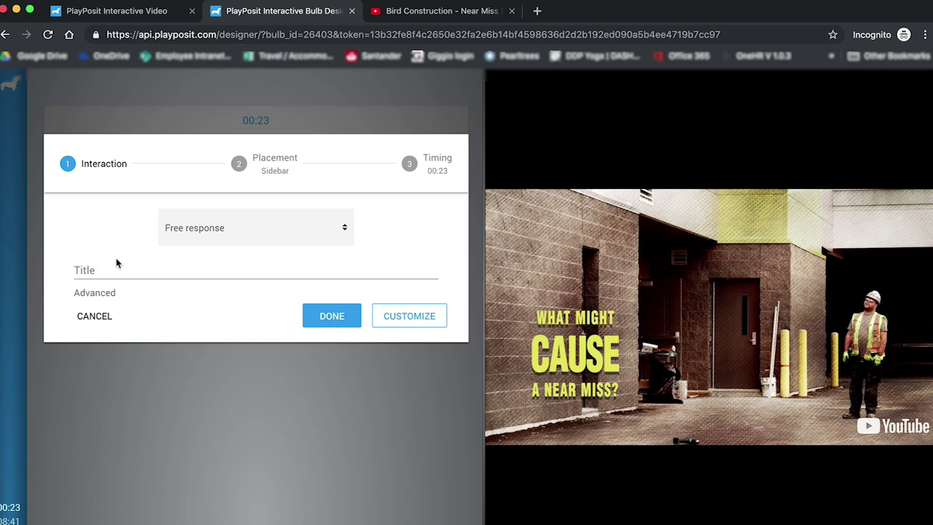
left_click(107, 270)
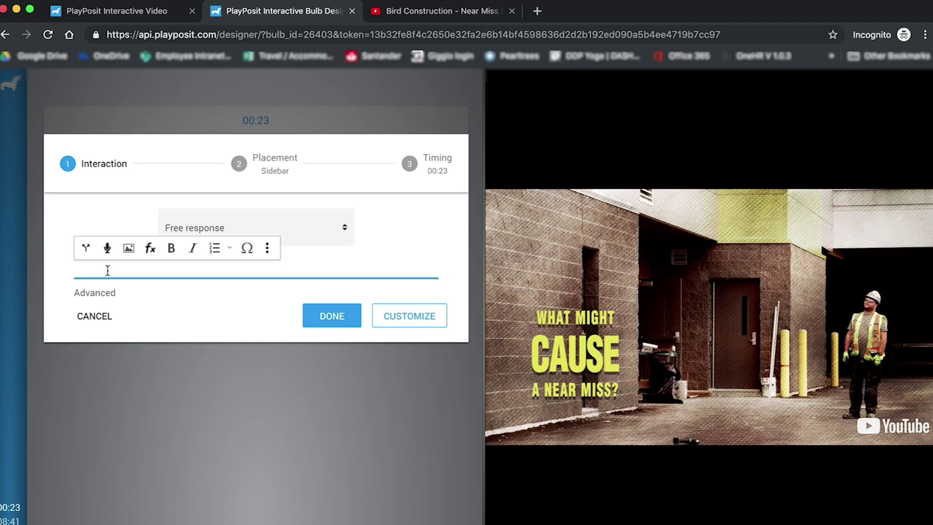
type("What factors do you think")
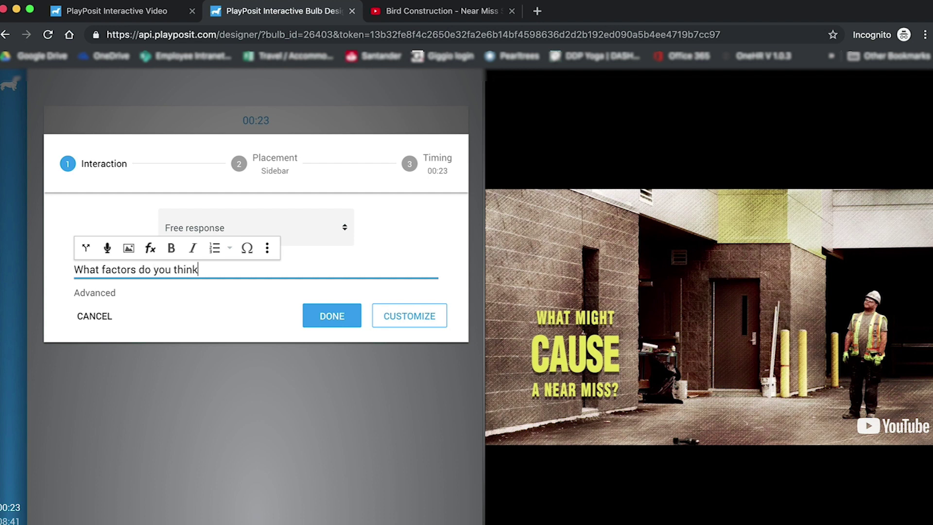
type(" contribute to near misses in the workplace?")
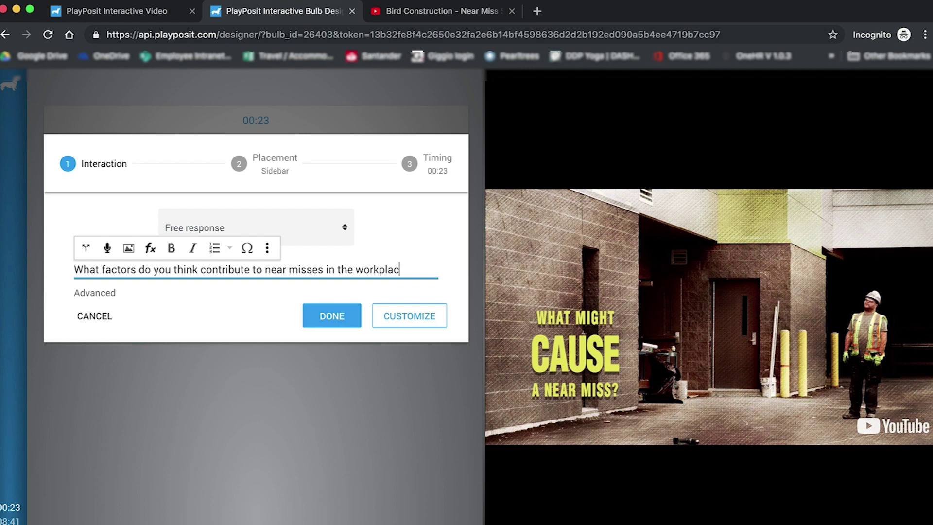
left_click(331, 324)
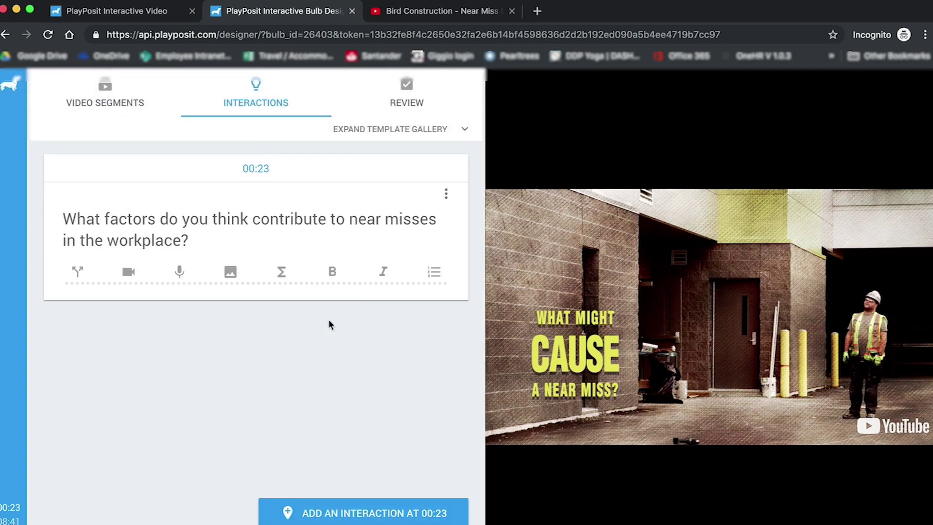
Step: At 00:27 add a free-response question: 'What would 'unsafe conditions' be at your workplace?'
key("space")
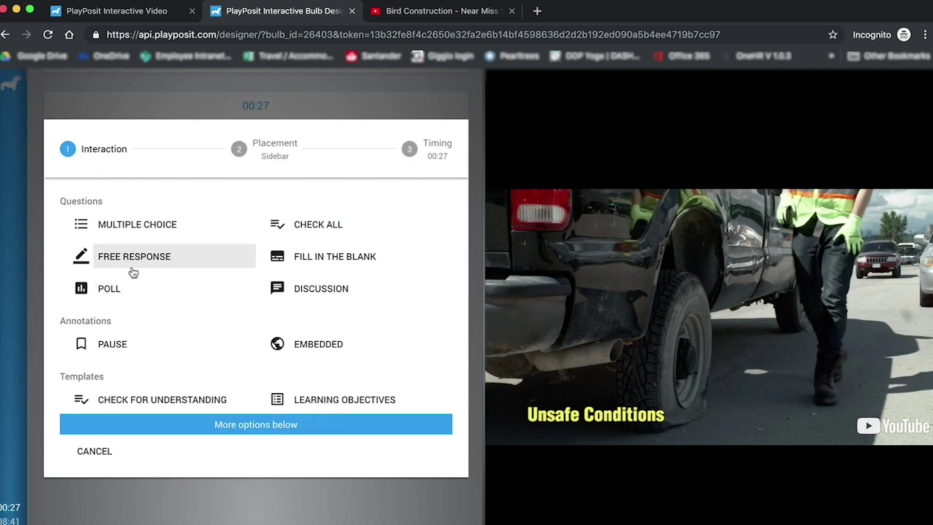
left_click(131, 261)
left_click(110, 404)
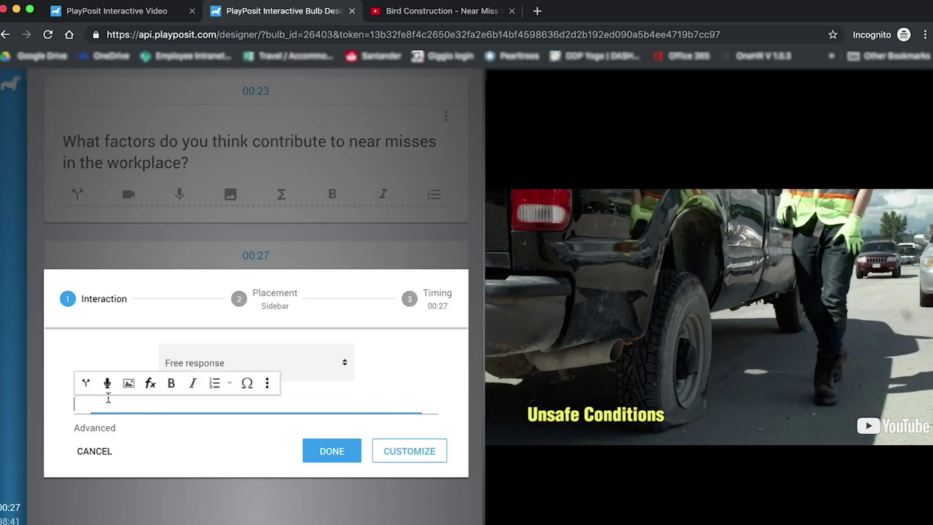
type("What would 'unsafe condit")
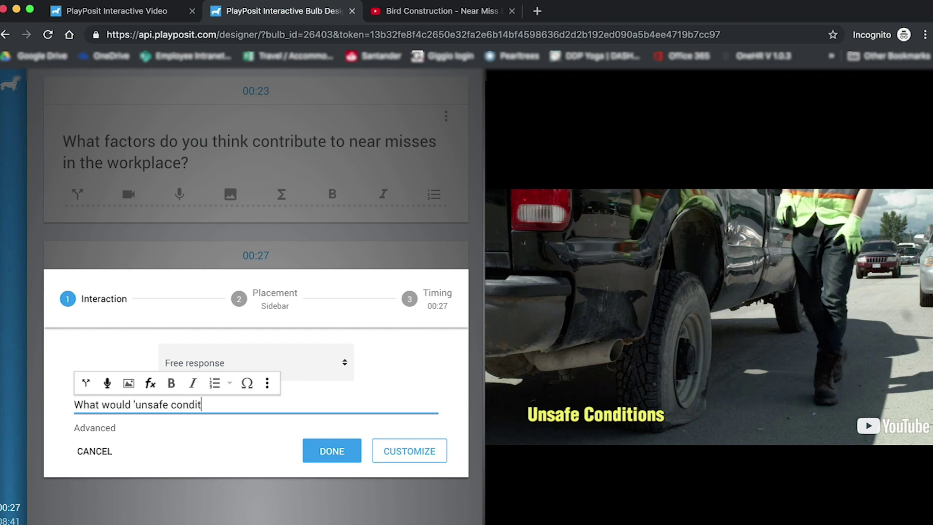
type("ions' be at your workplace?")
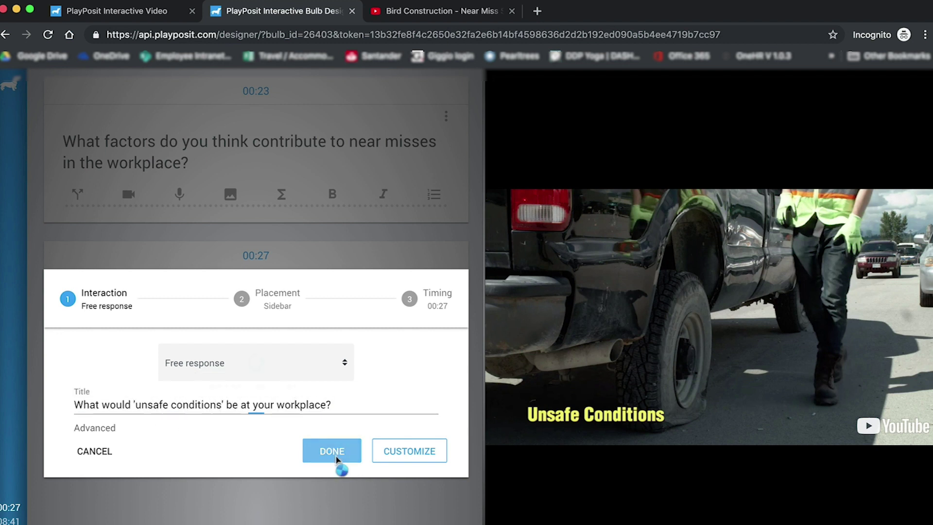
left_click(336, 457)
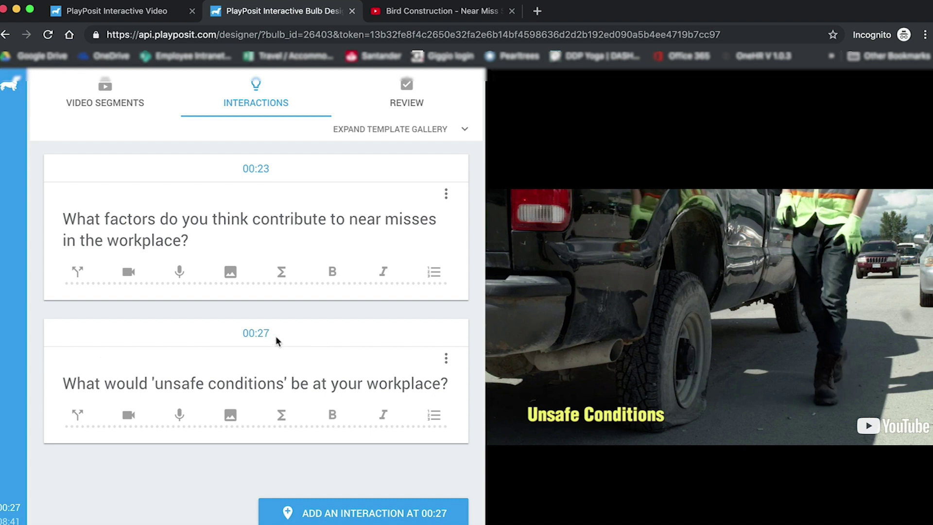
Step: Set the learning objective to 'Identify possible causes of near misses in the construction industry'
left_click(414, 99)
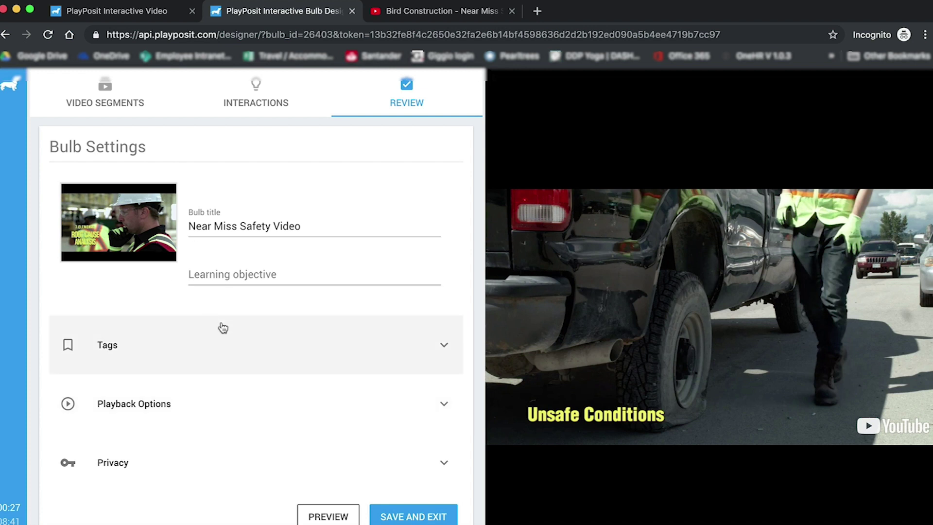
left_click(199, 227)
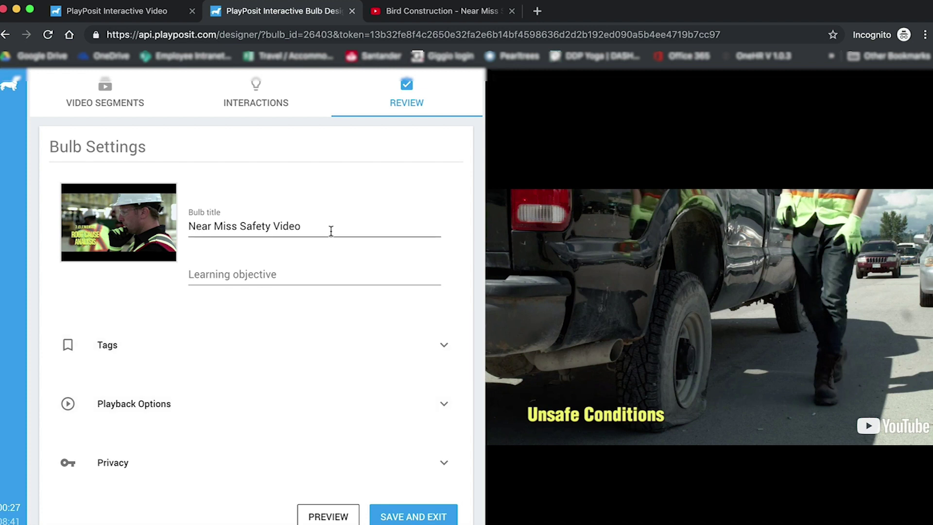
left_click(221, 273)
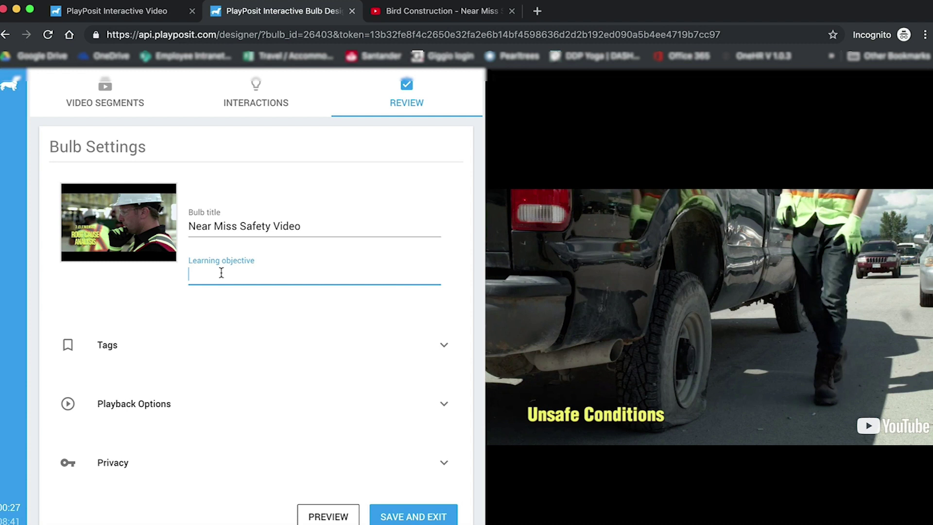
type("Identify possible causes of near misses ")
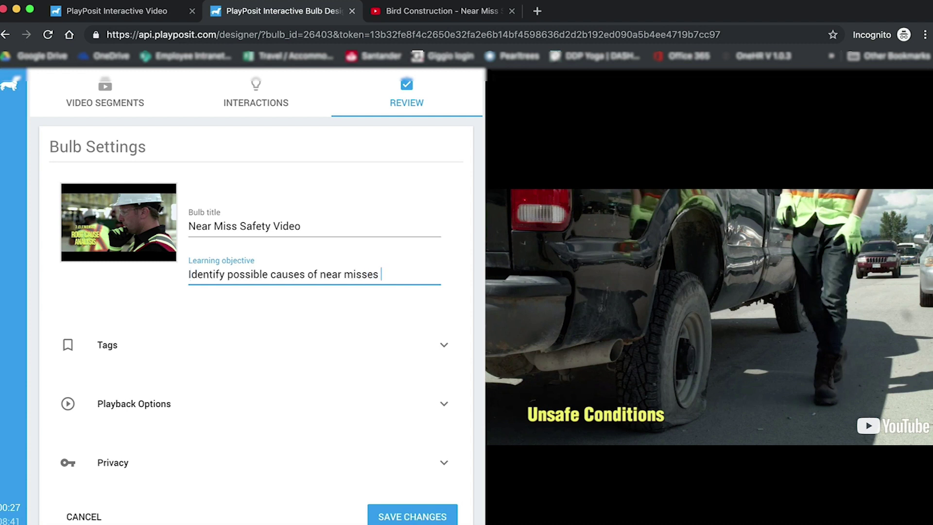
type("in the construction indust")
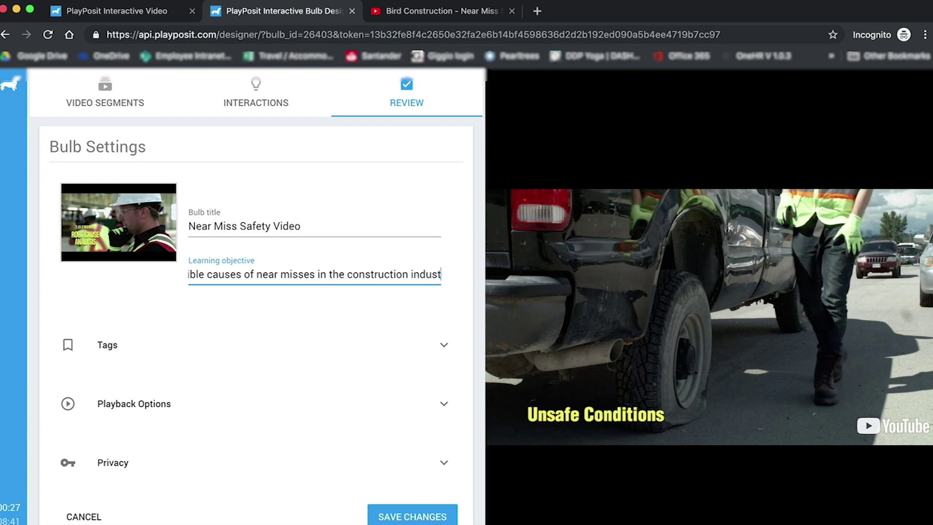
type("ry")
Step: Allow rewinding, fast-forwarding and retakes, make the bulb private, and save the changes
left_click(446, 405)
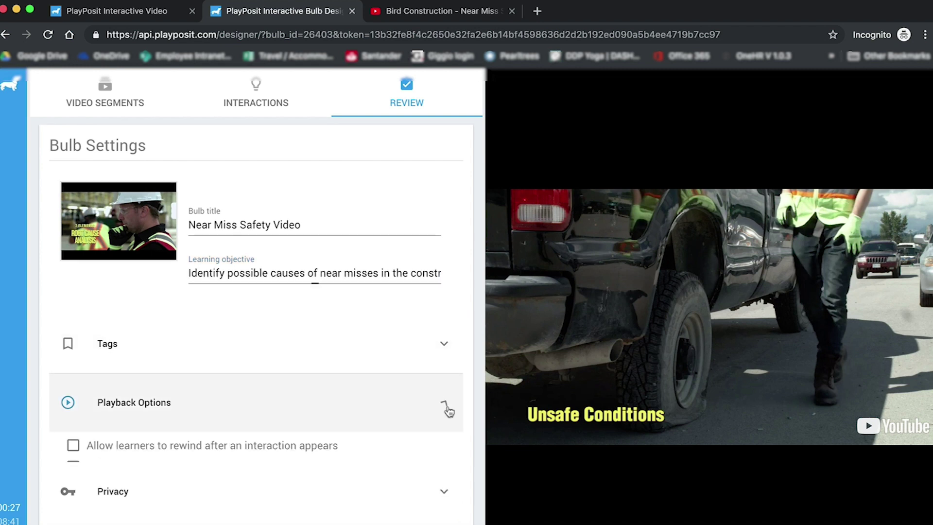
scroll(447, 409, "down", 3)
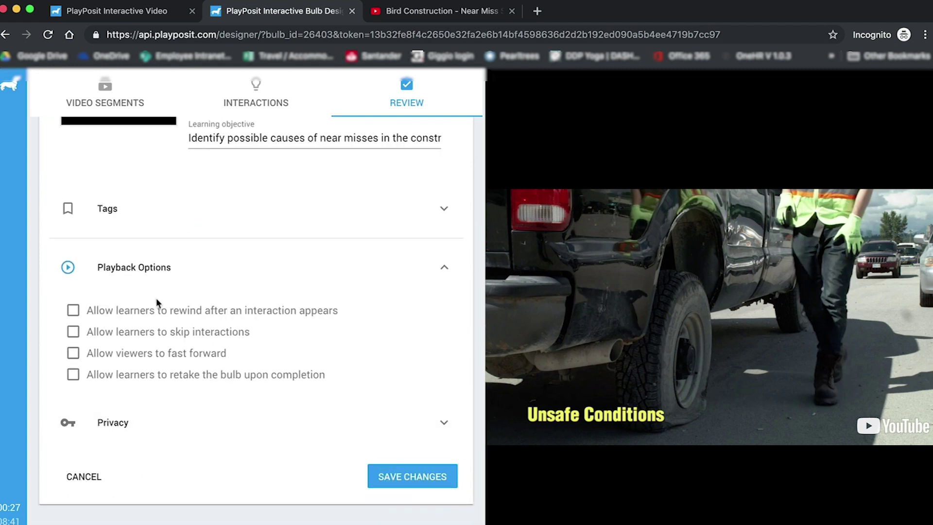
left_click(74, 310)
left_click(103, 360)
left_click(73, 375)
left_click(442, 419)
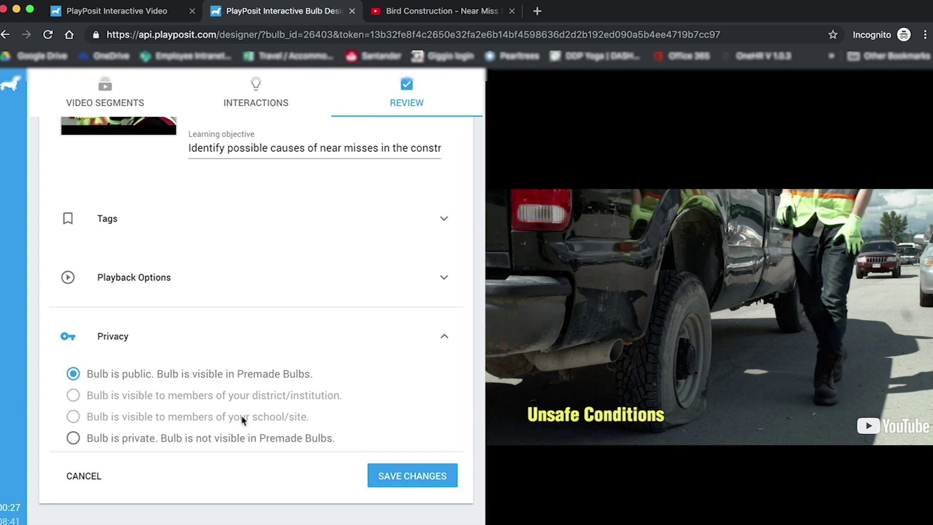
left_click(73, 438)
left_click(418, 476)
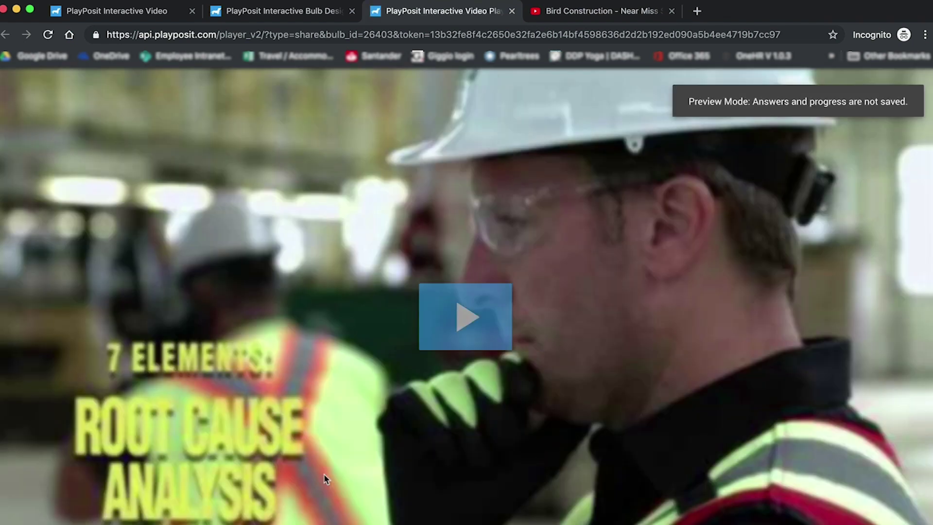
Step: Play the preview, submit a test answer to the 00:23 question, and continue watching
left_click(465, 316)
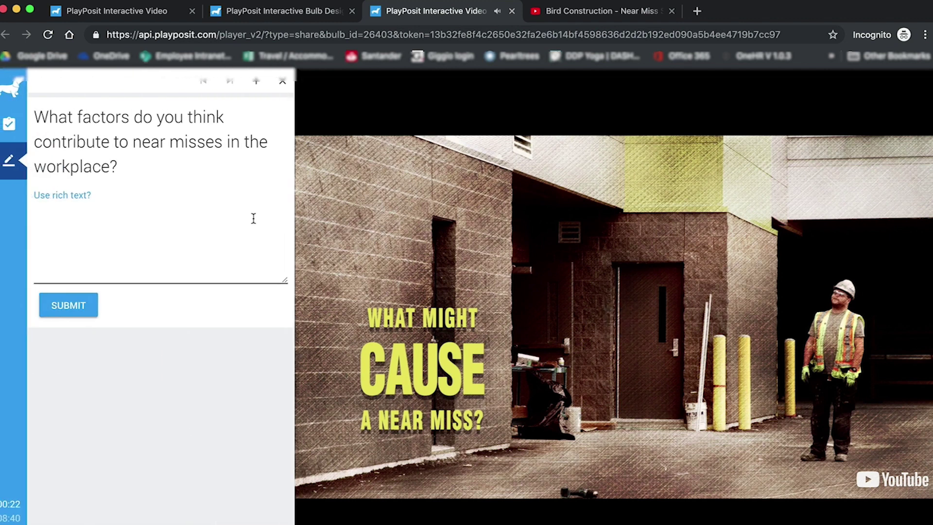
left_click(116, 246)
type("jkhlkjh lkh ;lkh ; ;lkj ;l")
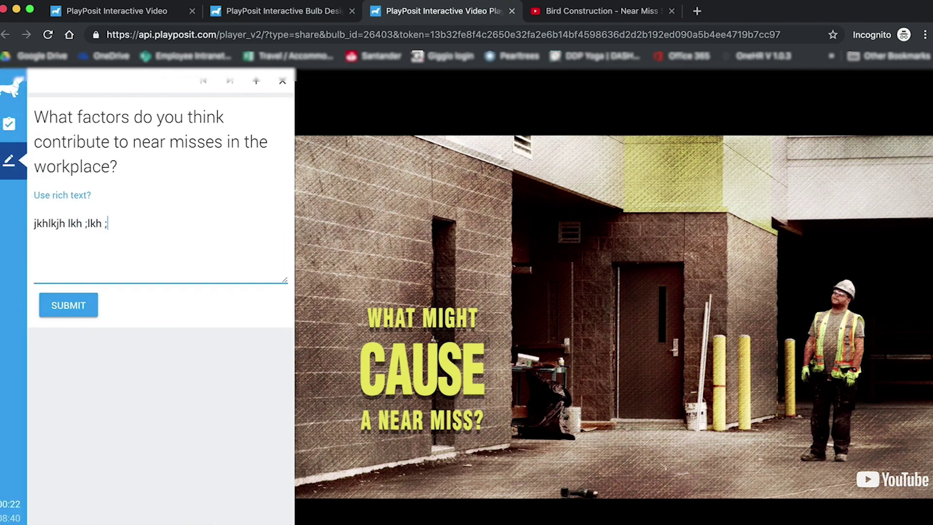
left_click(82, 310)
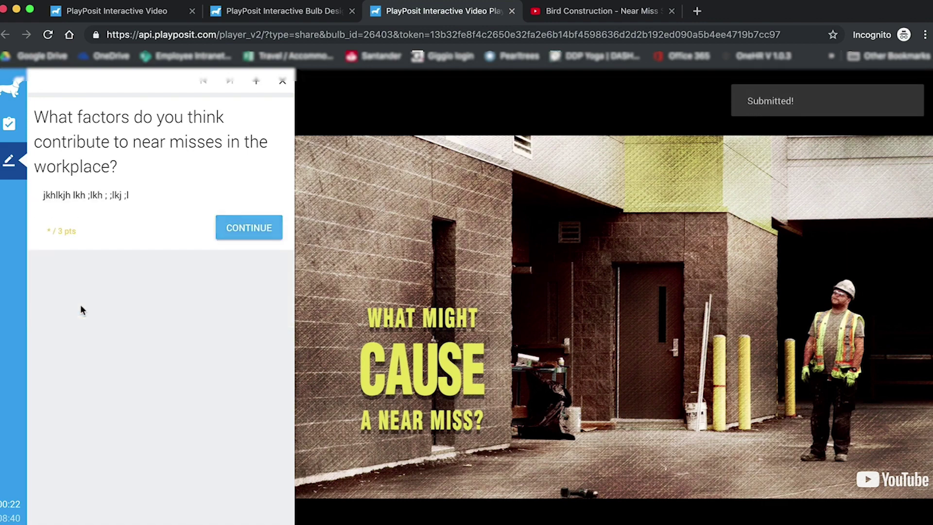
left_click(250, 226)
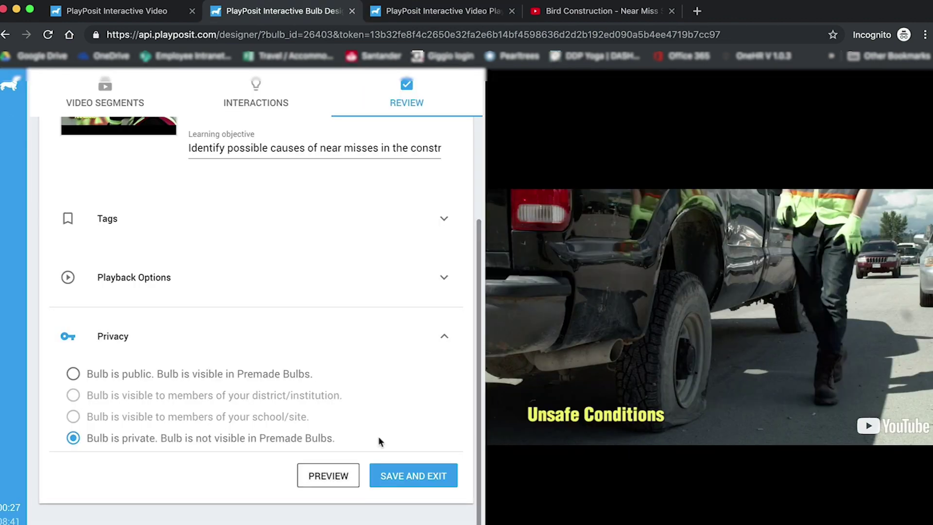
Step: Save and exit the Near Miss Safety Video bulb designer
left_click(426, 471)
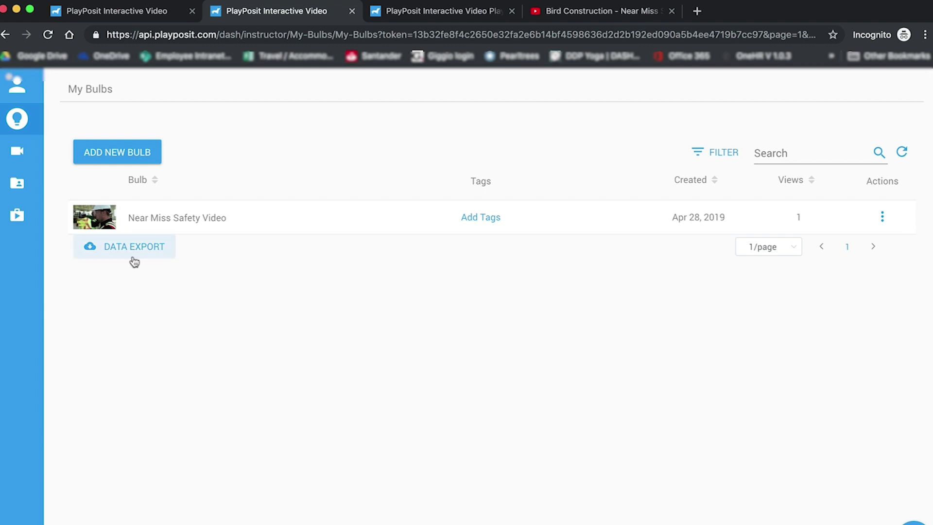
Step: Create and save a new class named 'Test Class'
mouse_move(19, 183)
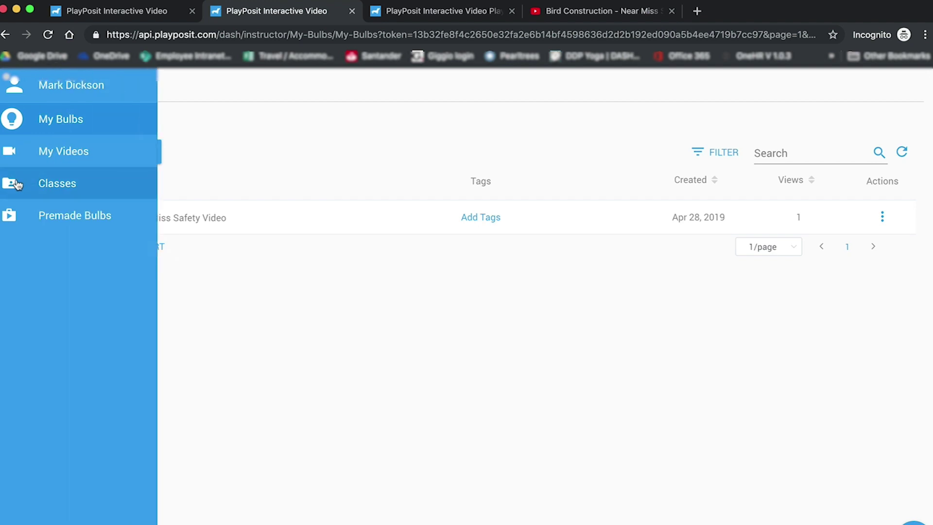
left_click(18, 184)
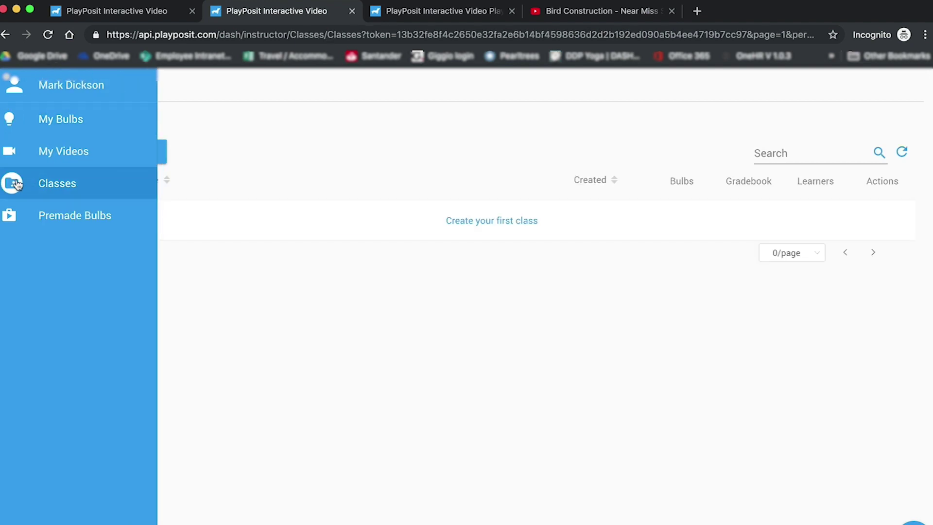
left_click(481, 223)
left_click(364, 226)
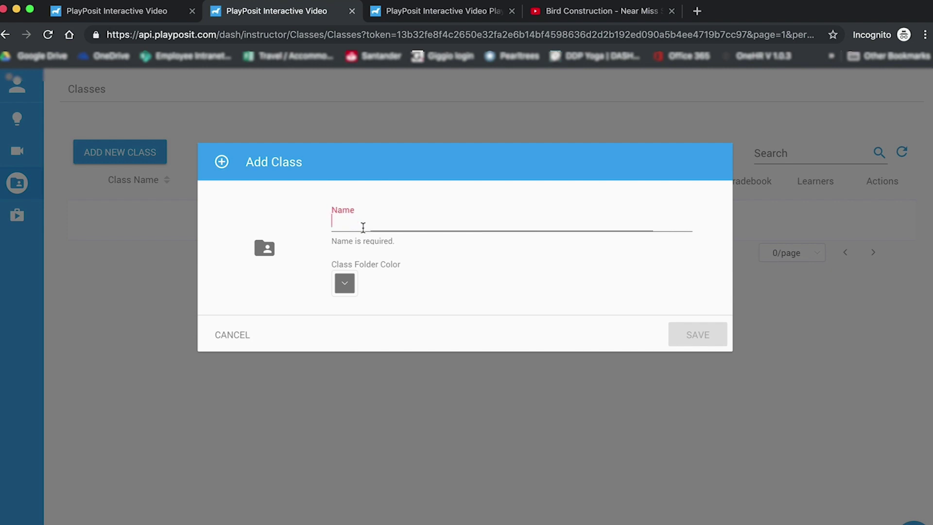
type("Test Class")
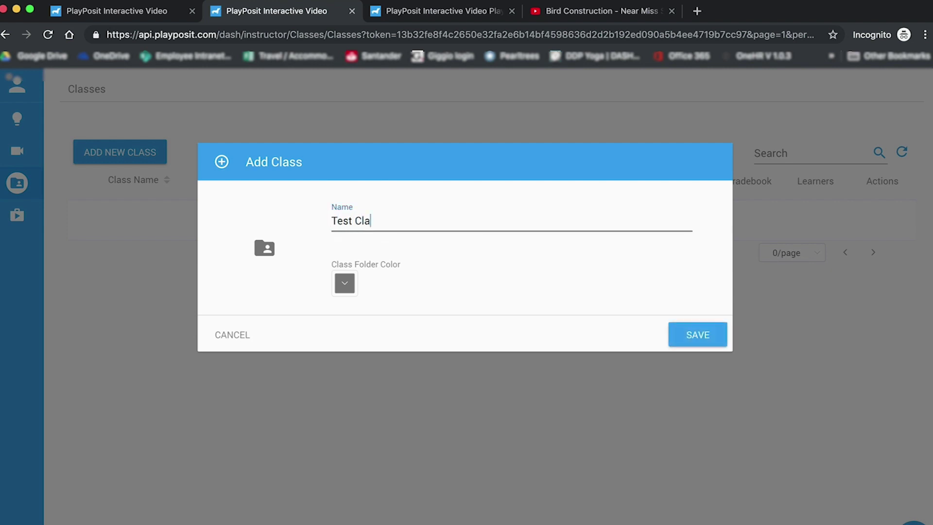
left_click(702, 330)
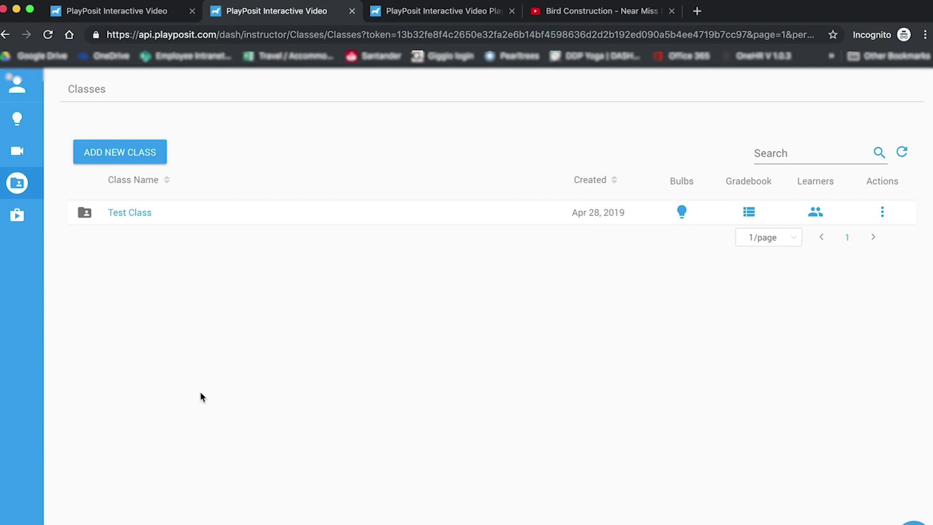
Step: Copy the Test Class learner join link from its upload-learners panel
left_click(130, 213)
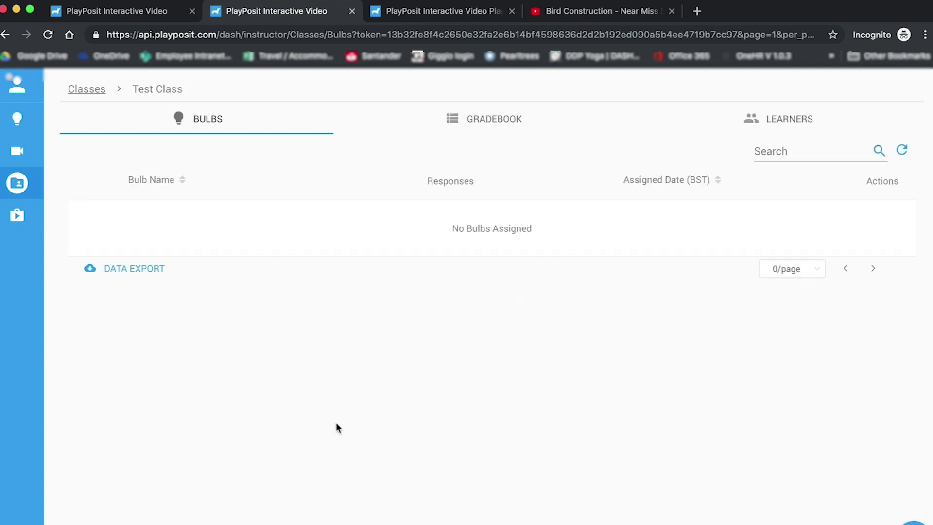
left_click(789, 120)
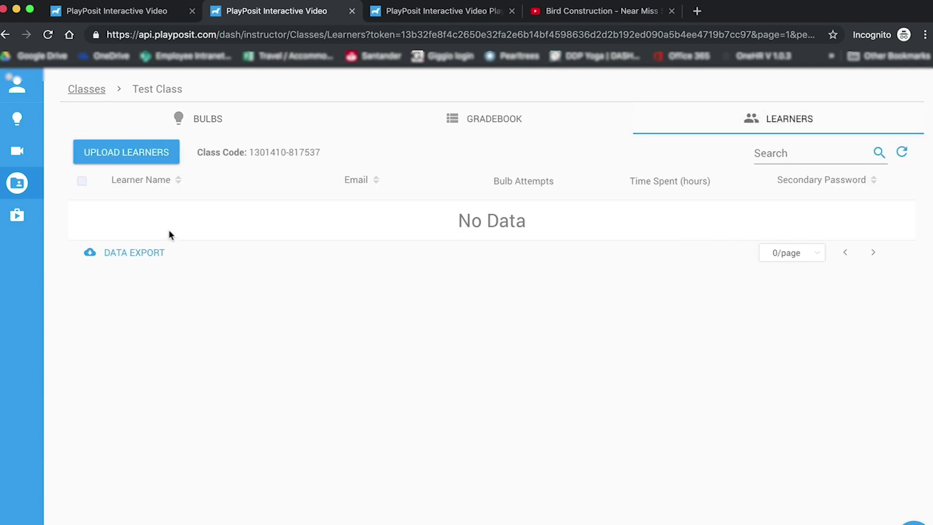
left_click(124, 149)
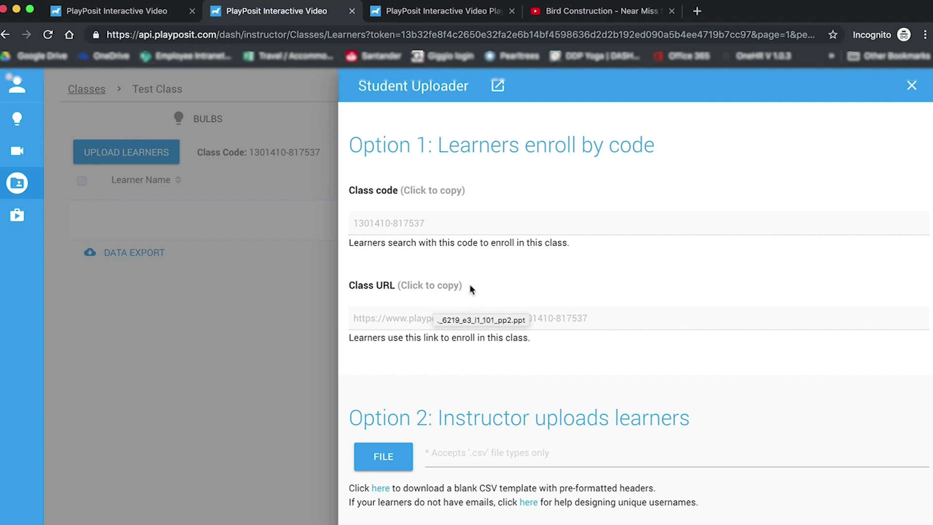
left_click_drag(431, 223, 348, 222)
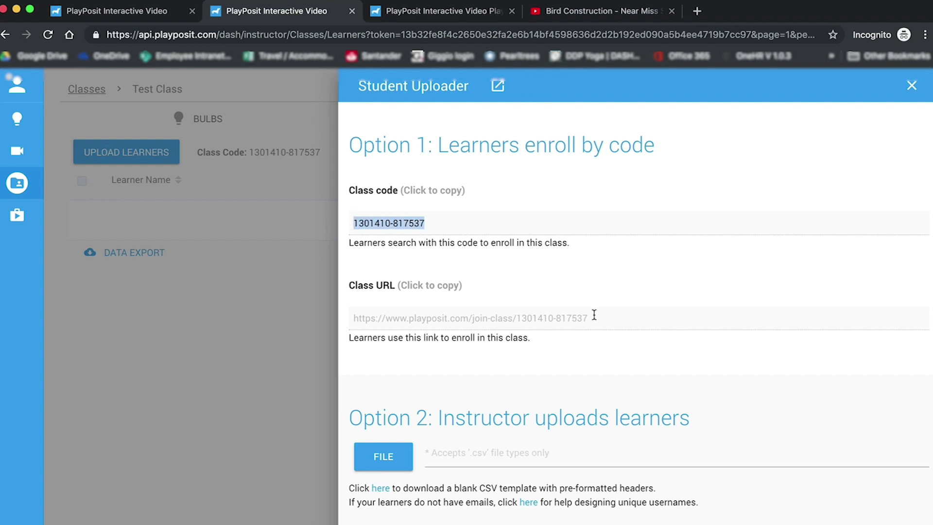
left_click_drag(591, 314, 507, 316)
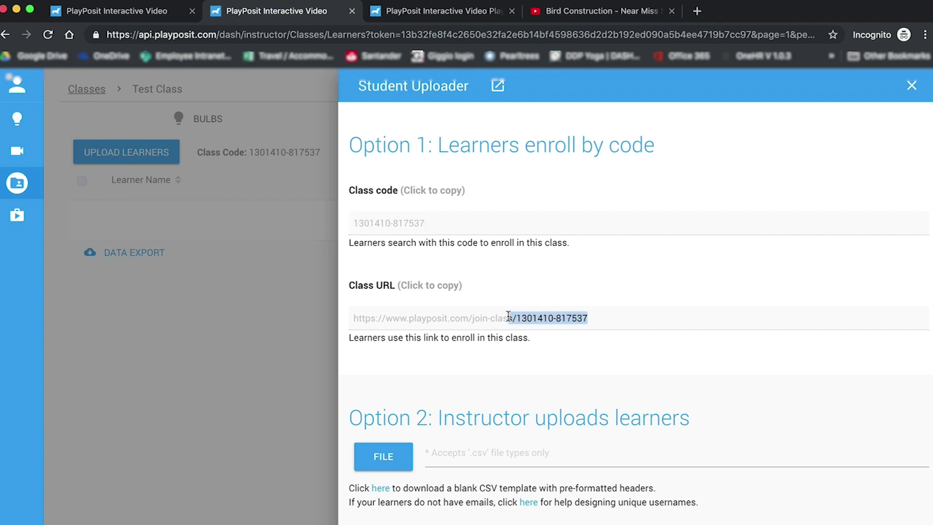
left_click(508, 317)
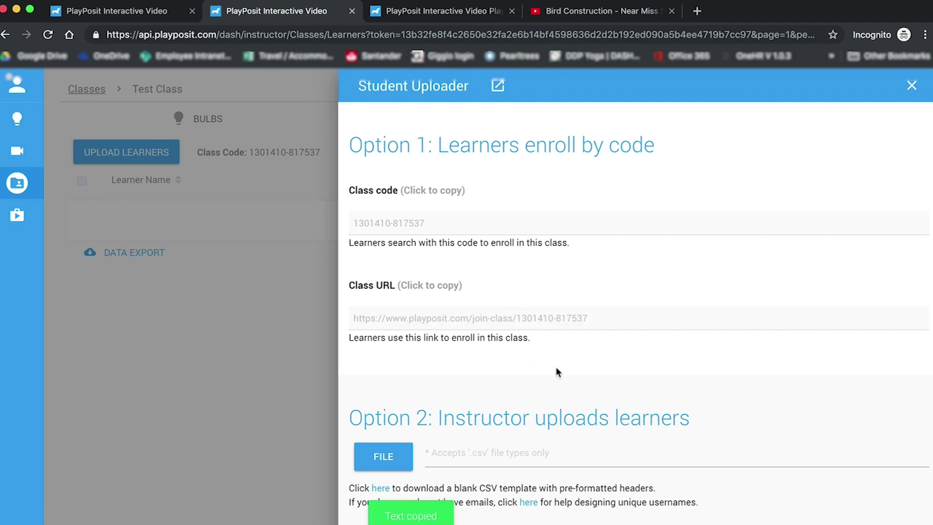
left_click(195, 272)
Step: Assign the Near Miss Safety Video bulb to Test Class, due April 29, 2019
left_click(45, 119)
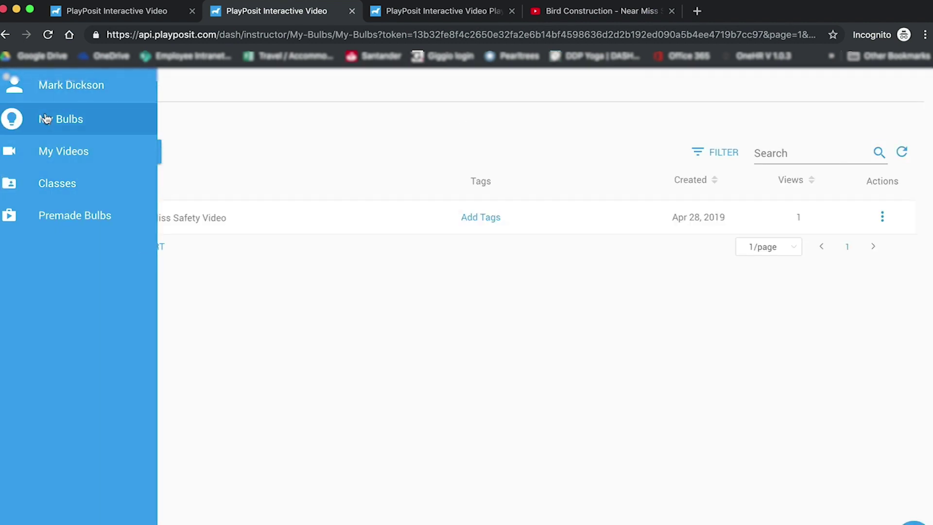
left_click(882, 217)
left_click(809, 202)
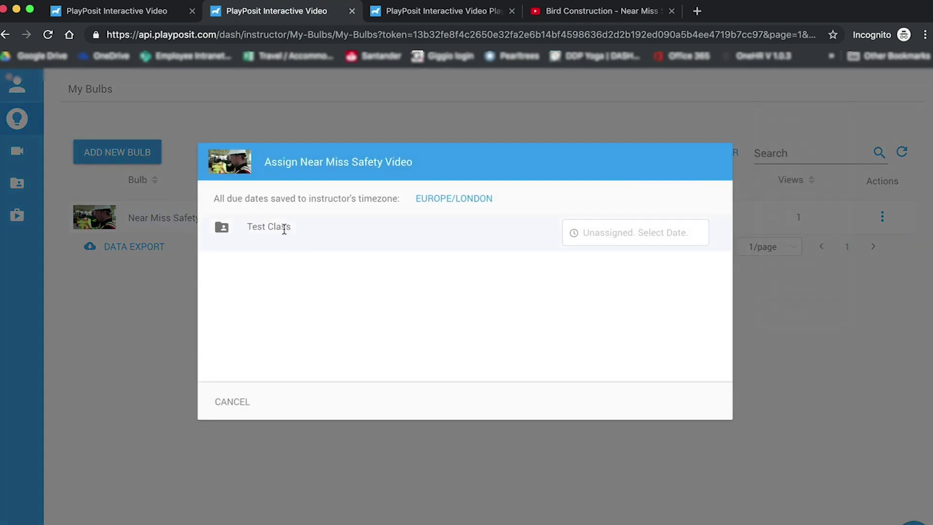
left_click(622, 227)
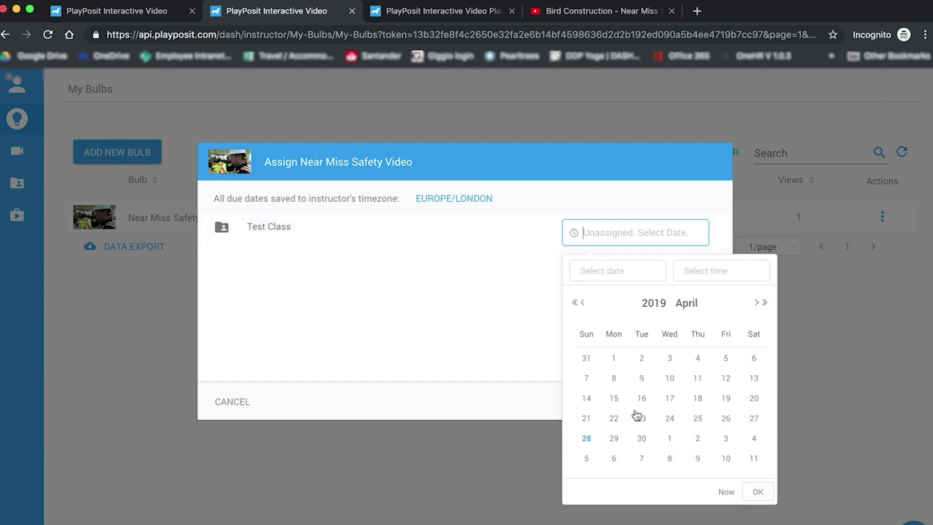
left_click(613, 440)
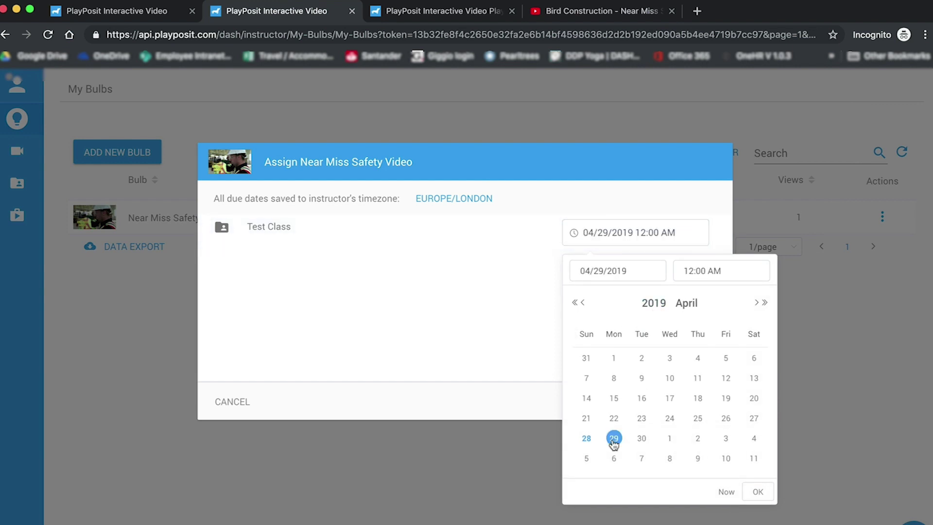
left_click(758, 491)
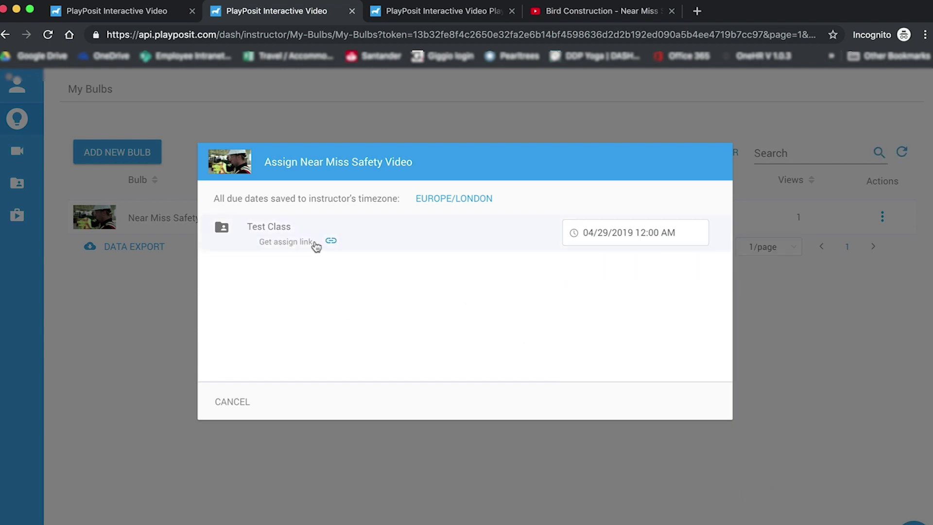
left_click(243, 405)
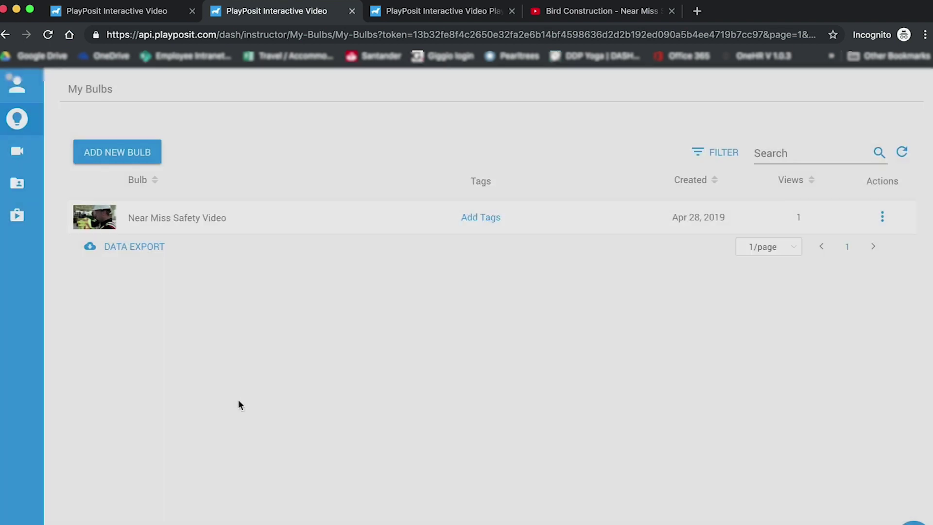
Step: Export the My Bulbs data and save it as My-Bulbs.csv in Documents
left_click(137, 249)
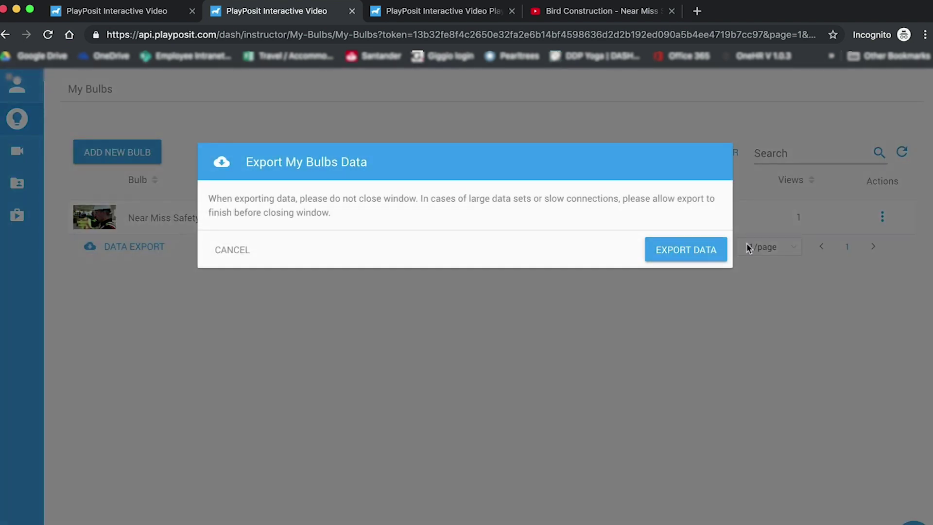
left_click(692, 250)
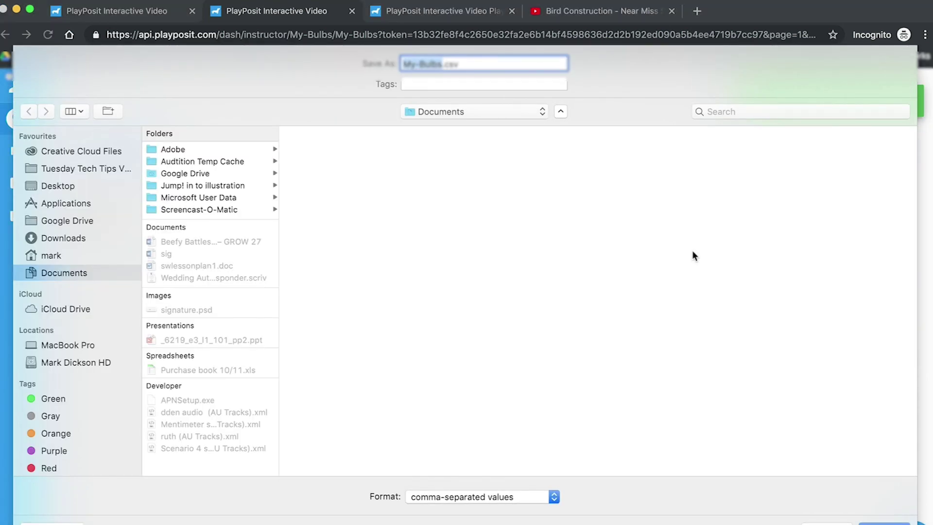
key("Return")
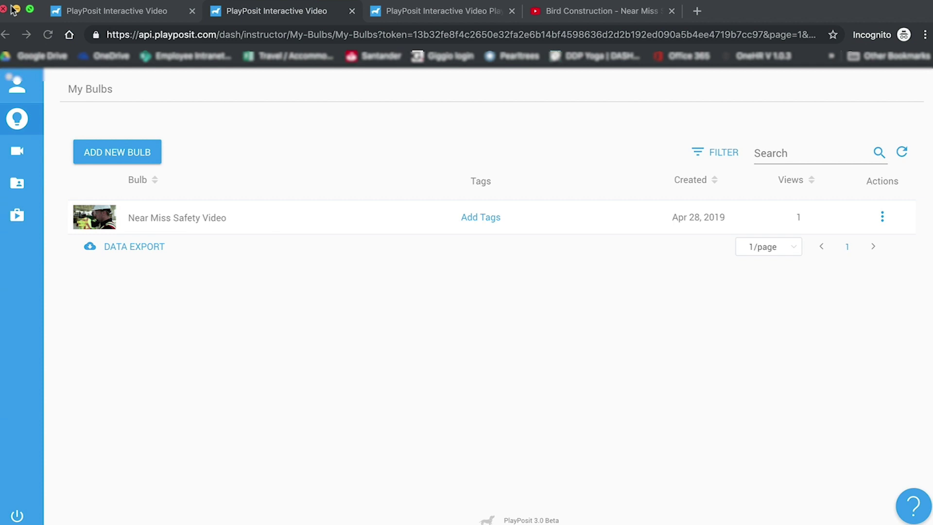